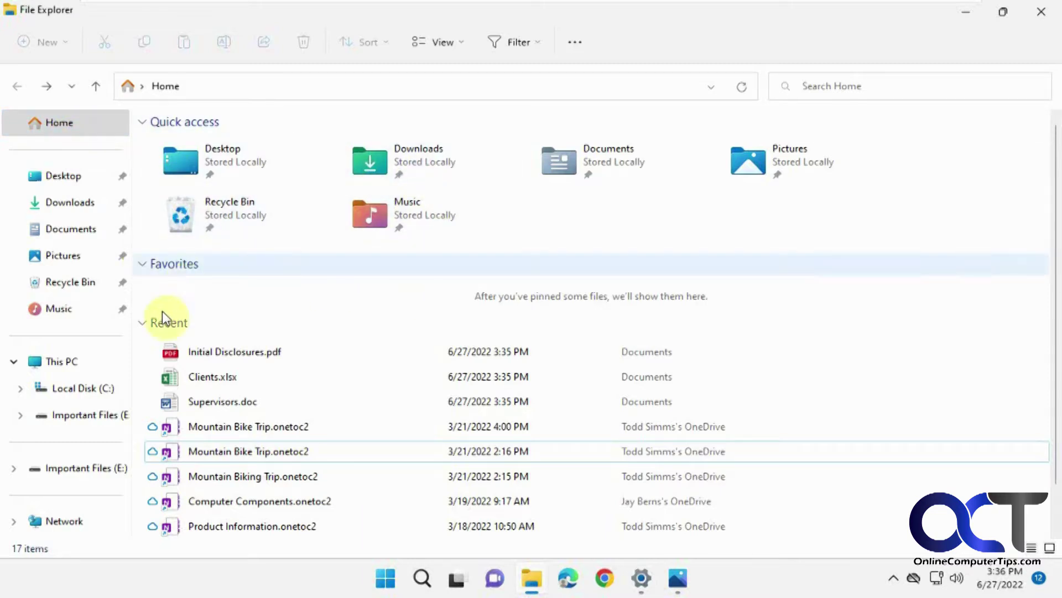
Collapse and re-expand the Recent section on Home, then clear the file selection.
{"action": "left_click", "coordinate": [146, 325]}
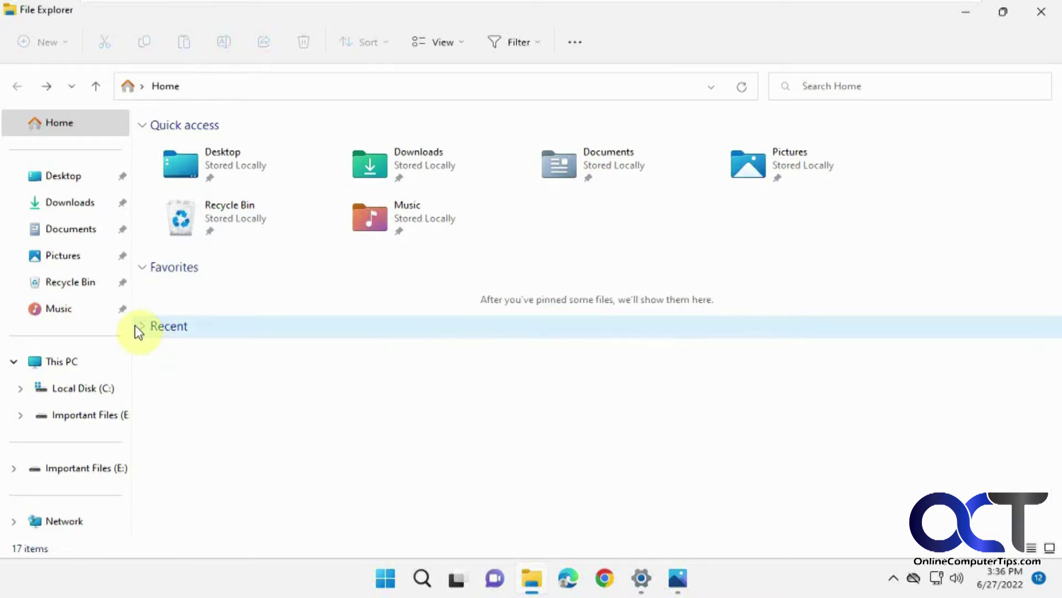
{"action": "left_click", "coordinate": [136, 327]}
{"action": "left_click", "coordinate": [141, 329]}
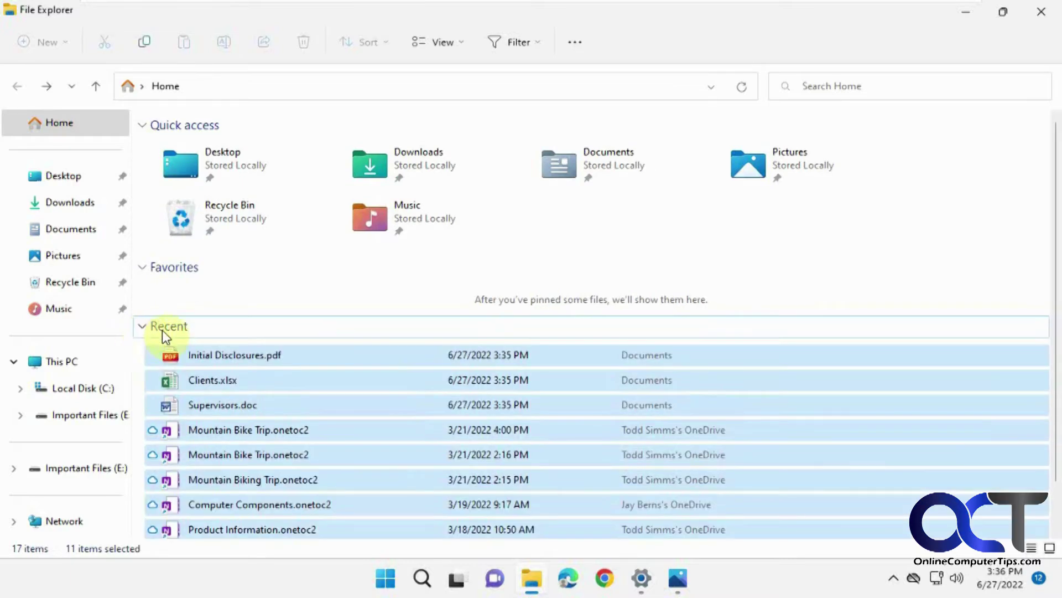
{"action": "left_click", "coordinate": [360, 288]}
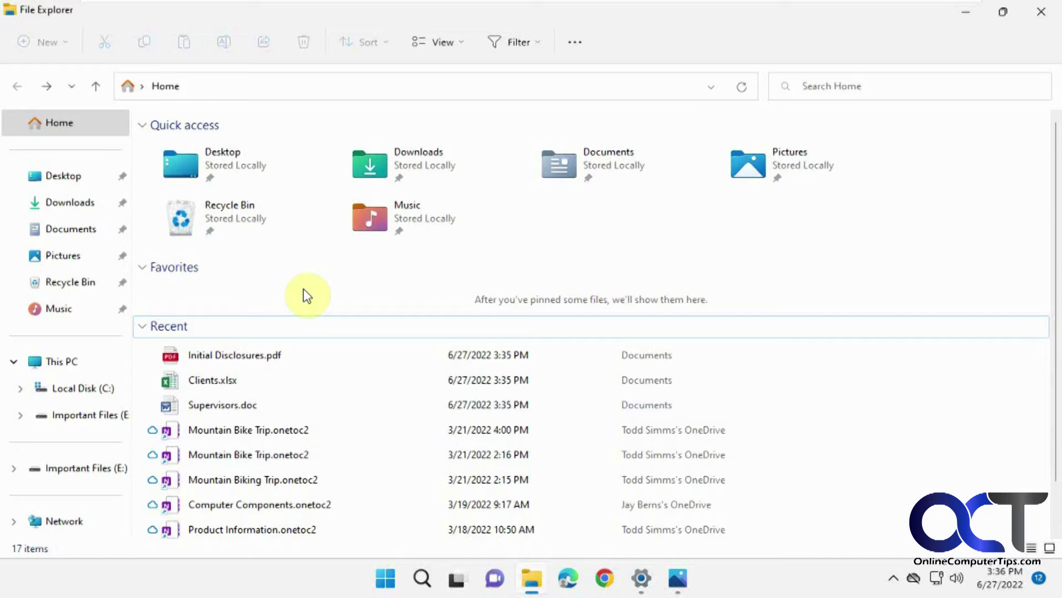
Open Folder Options from the See more menu and view the older-version options screenshot.
{"action": "left_click", "coordinate": [576, 44]}
{"action": "left_click", "coordinate": [522, 294]}
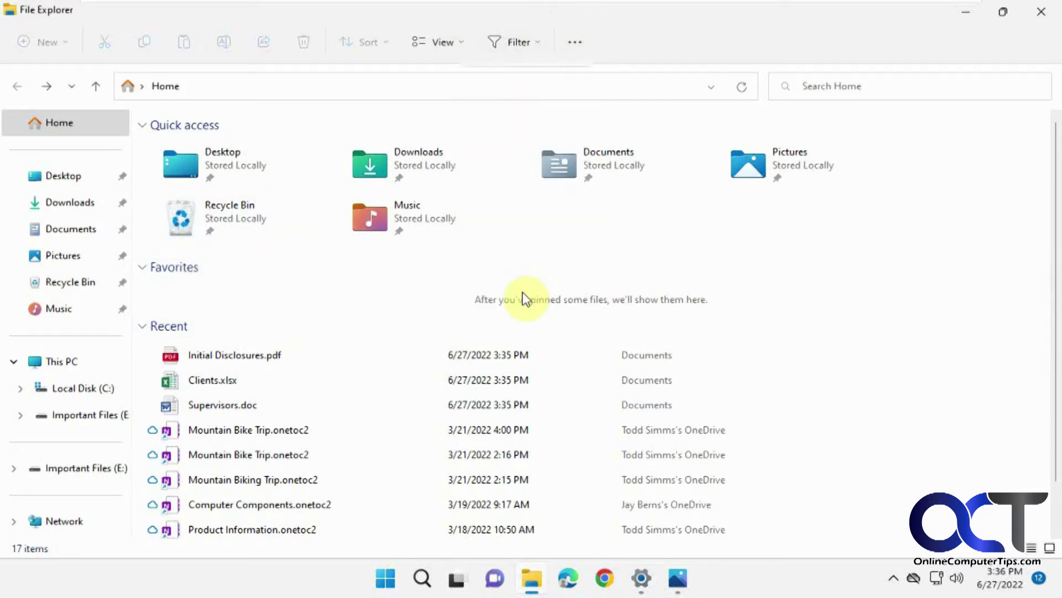
{"action": "left_click", "coordinate": [688, 576]}
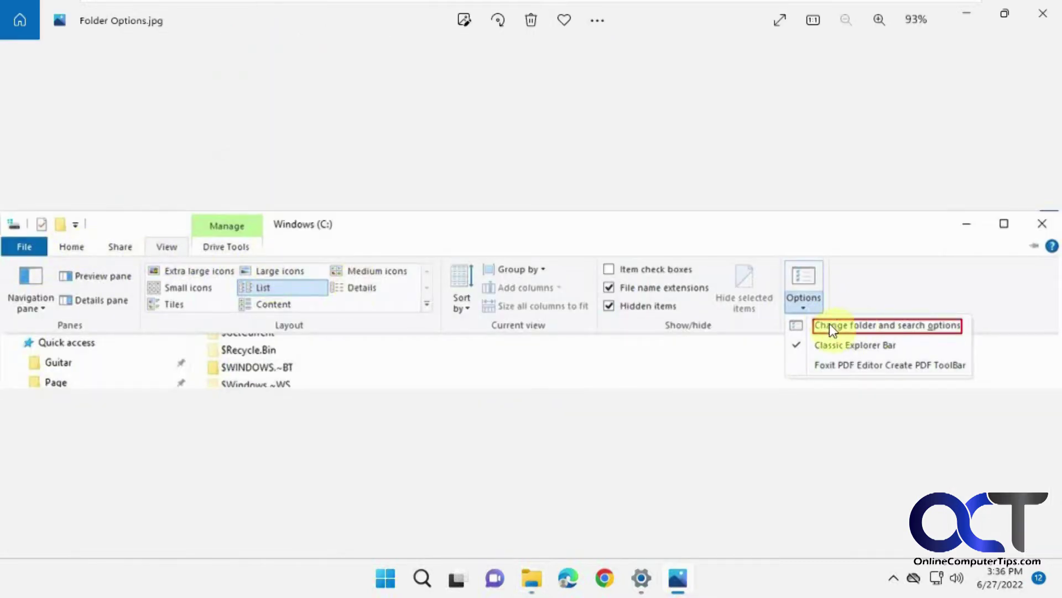
Minimize the screenshot, center Folder Options, clear File Explorer history, and close the dialog.
{"action": "left_click", "coordinate": [974, 18]}
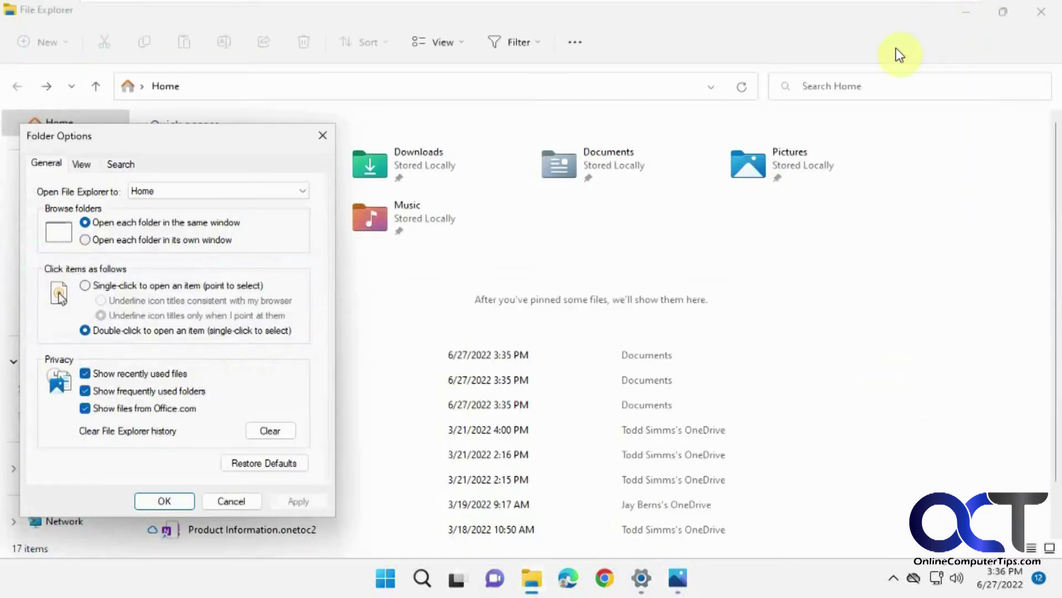
{"action": "left_click_drag", "start_coordinate": [222, 133], "coordinate": [648, 136]}
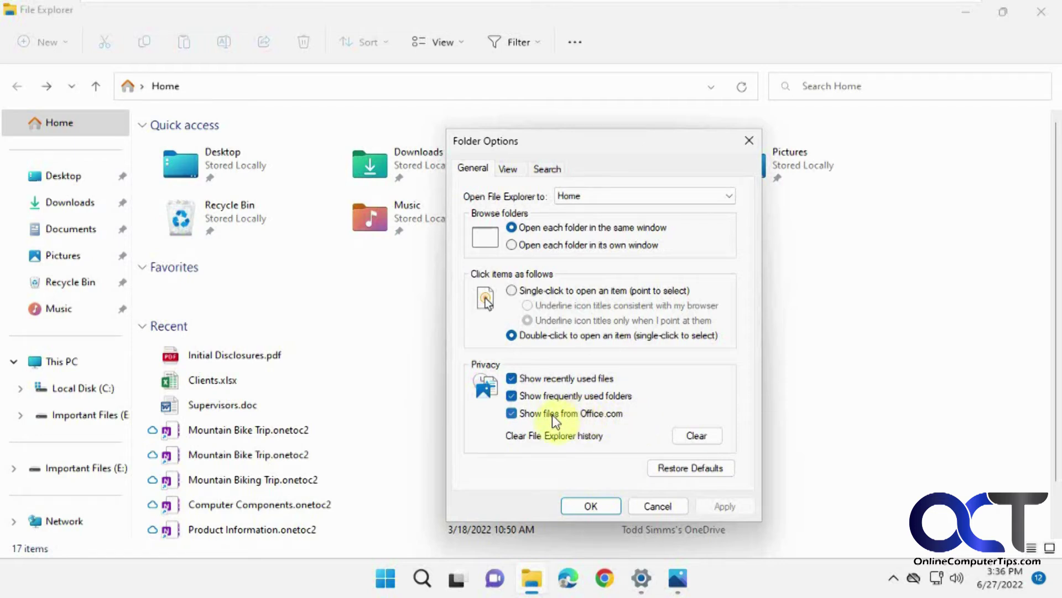
{"action": "left_click", "coordinate": [697, 437]}
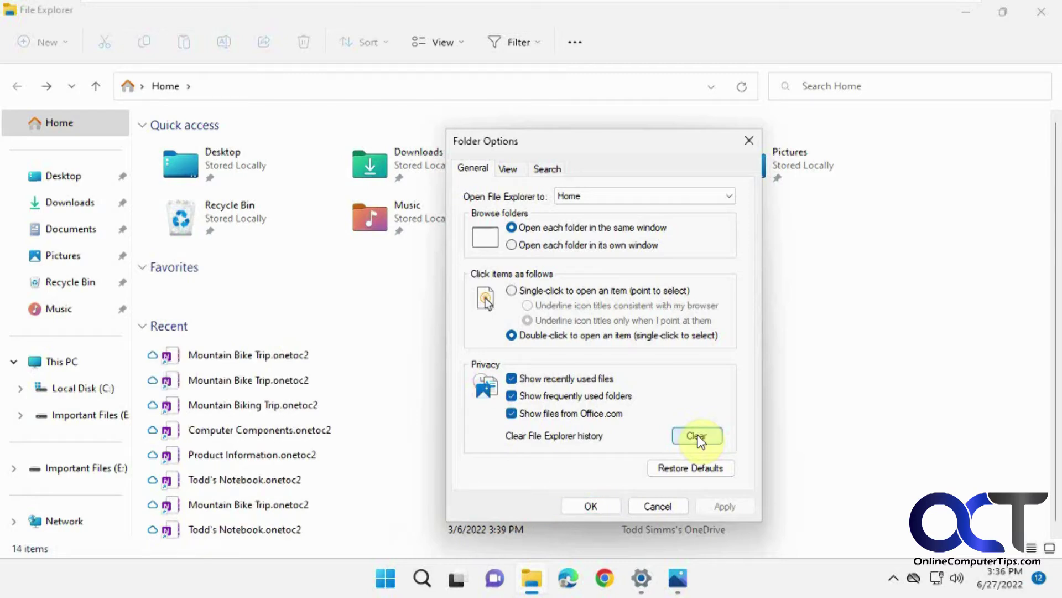
{"action": "left_click", "coordinate": [590, 506]}
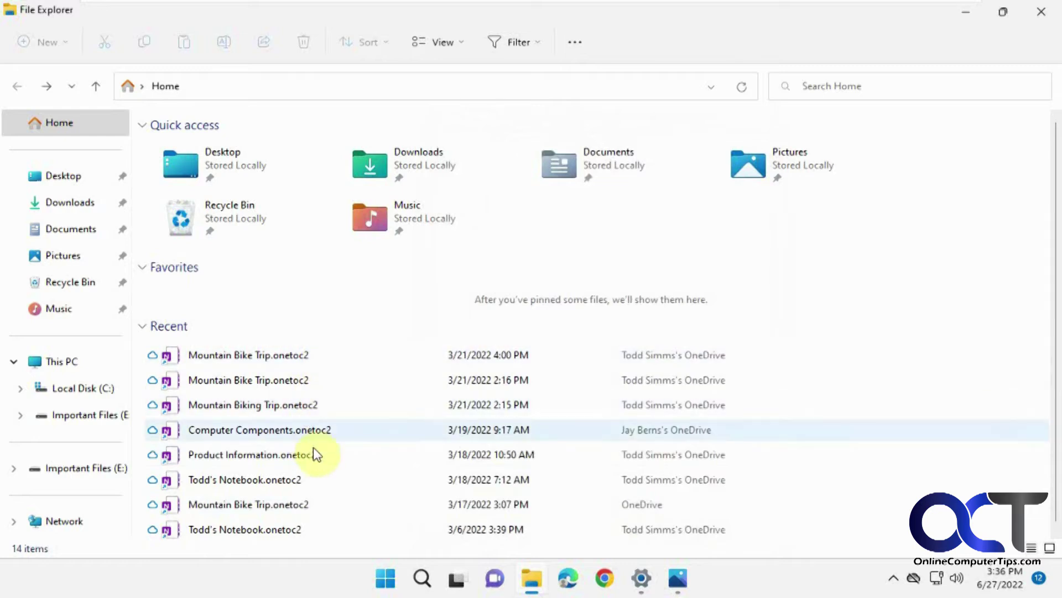
{"action": "scroll", "coordinate": [320, 452], "scroll_direction": "down", "scroll_amount": 1}
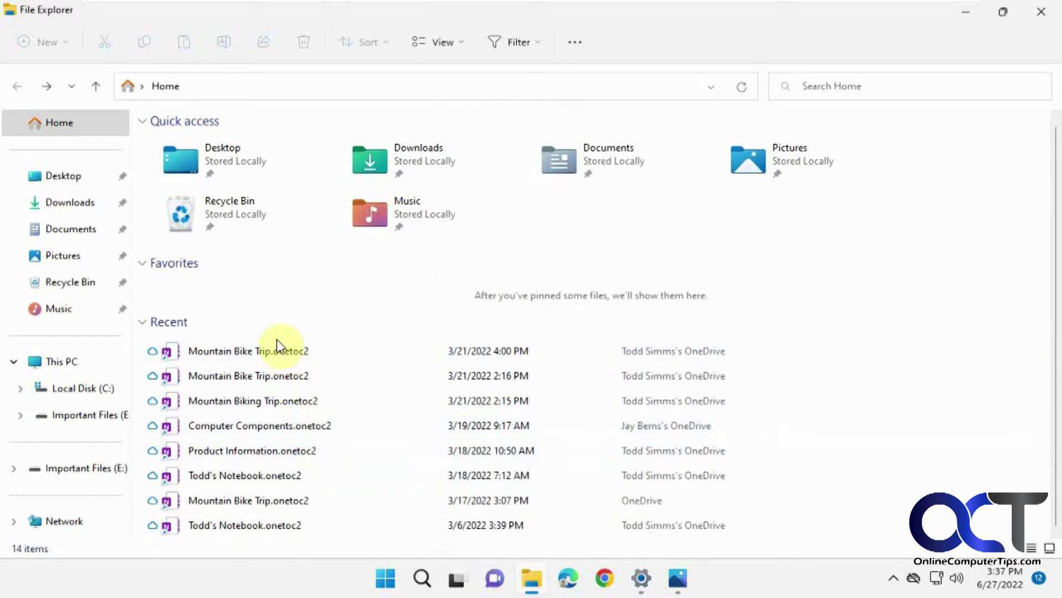
Open and dismiss the first Recent item's shortcut menu, then minimize File Explorer.
{"action": "right_click", "coordinate": [287, 354]}
{"action": "left_click", "coordinate": [352, 419]}
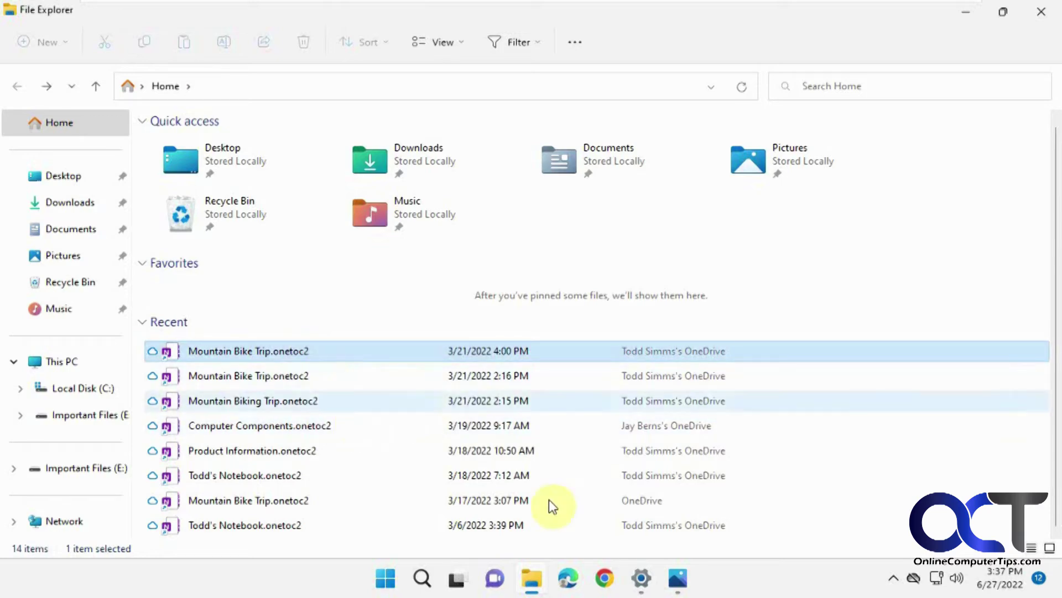
{"action": "left_click", "coordinate": [530, 574]}
Restore File Explorer and bring up Folder Options from See more, centered on screen.
{"action": "left_click", "coordinate": [532, 578]}
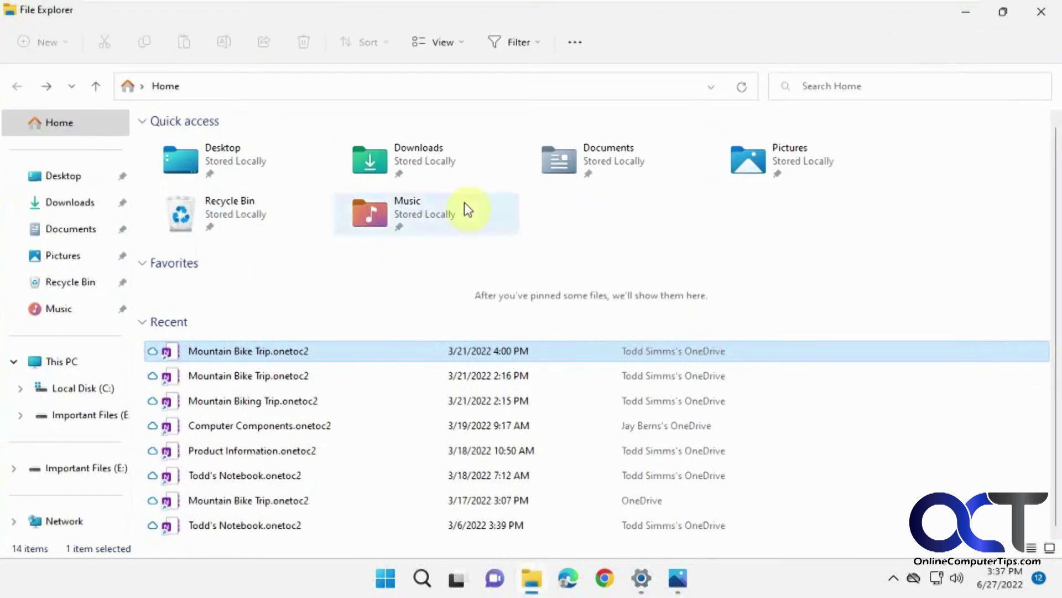
{"action": "left_click", "coordinate": [579, 45]}
{"action": "left_click", "coordinate": [532, 294]}
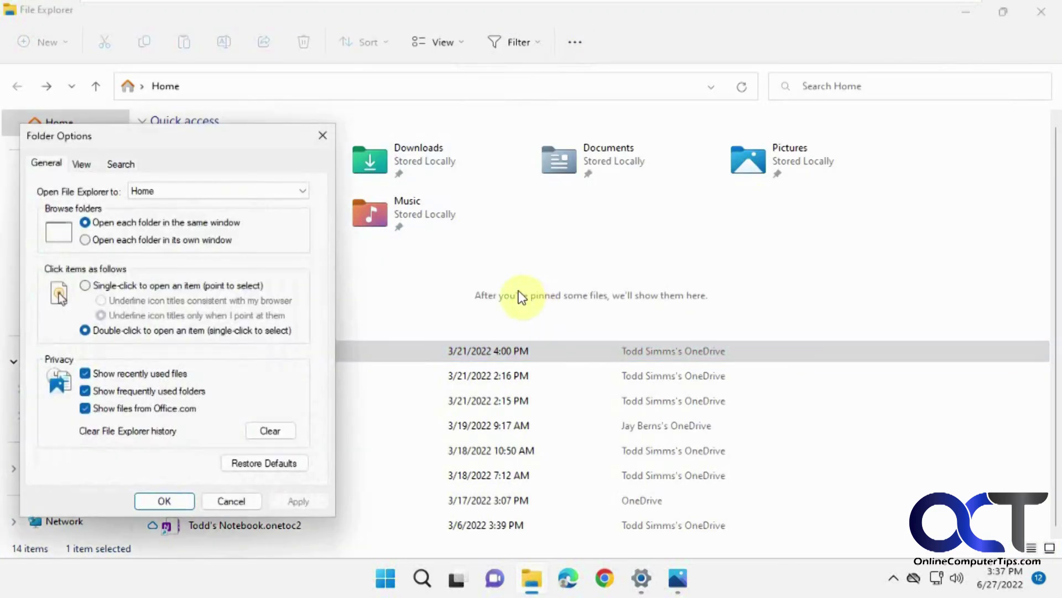
{"action": "left_click_drag", "start_coordinate": [228, 135], "coordinate": [648, 120]}
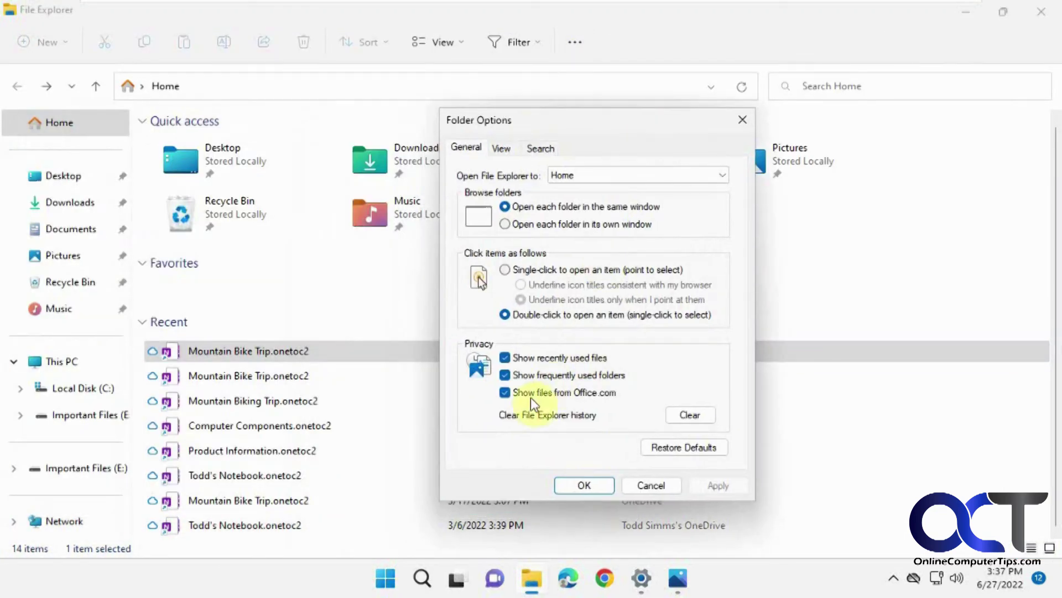
Uncheck Office.com files and recent files and frequent folders under Privacy, then apply and close.
{"action": "left_click", "coordinate": [506, 393]}
{"action": "left_click", "coordinate": [712, 486]}
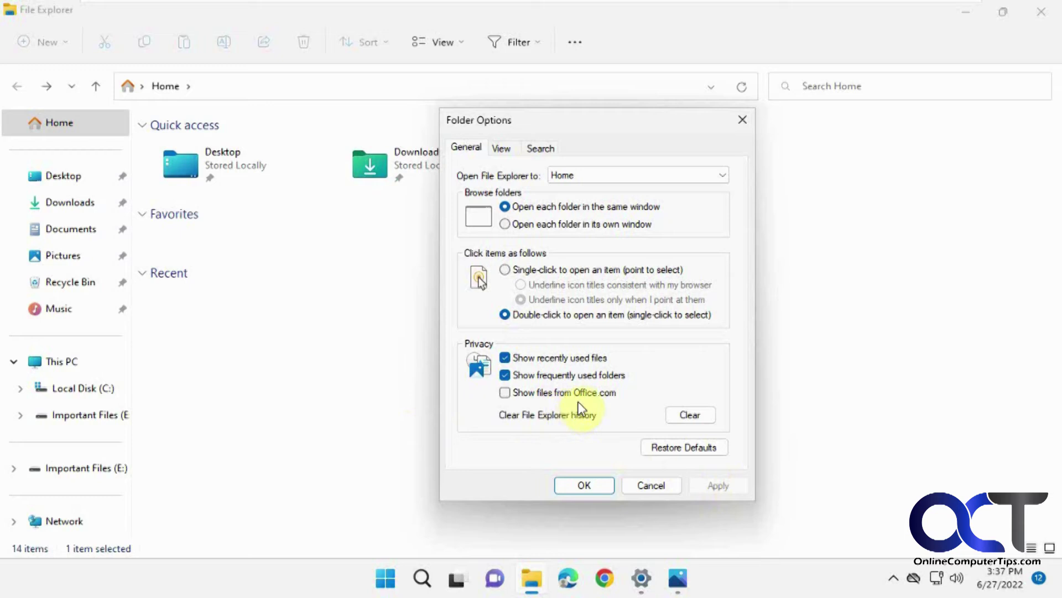
{"action": "left_click", "coordinate": [505, 374]}
{"action": "left_click", "coordinate": [717, 485]}
{"action": "left_click", "coordinate": [586, 486]}
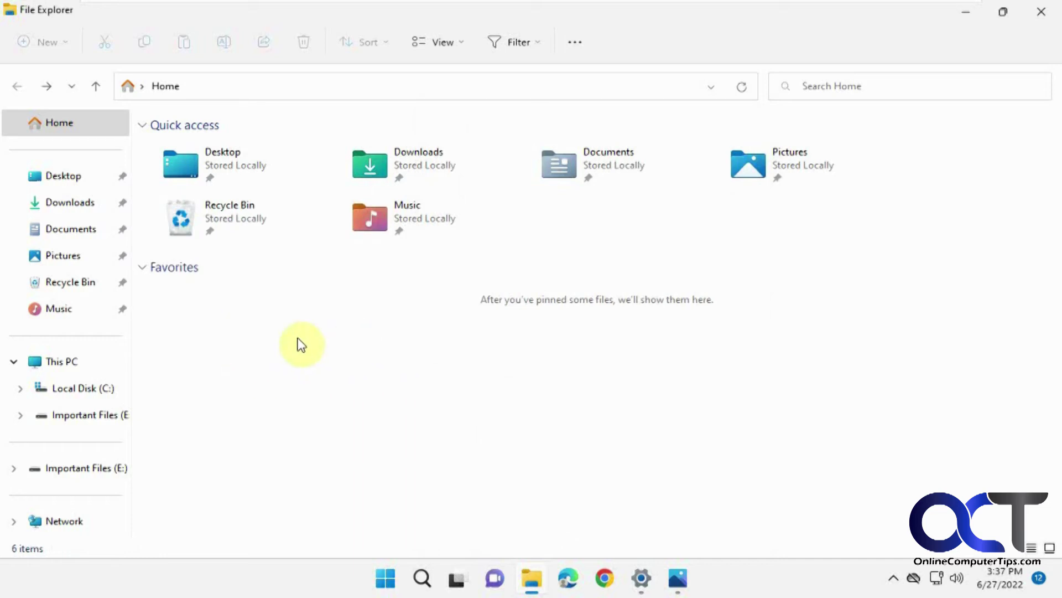
Reopen Folder Options and center it to check the three Privacy boxes stay unchecked.
{"action": "left_click", "coordinate": [574, 42]}
{"action": "left_click", "coordinate": [523, 266]}
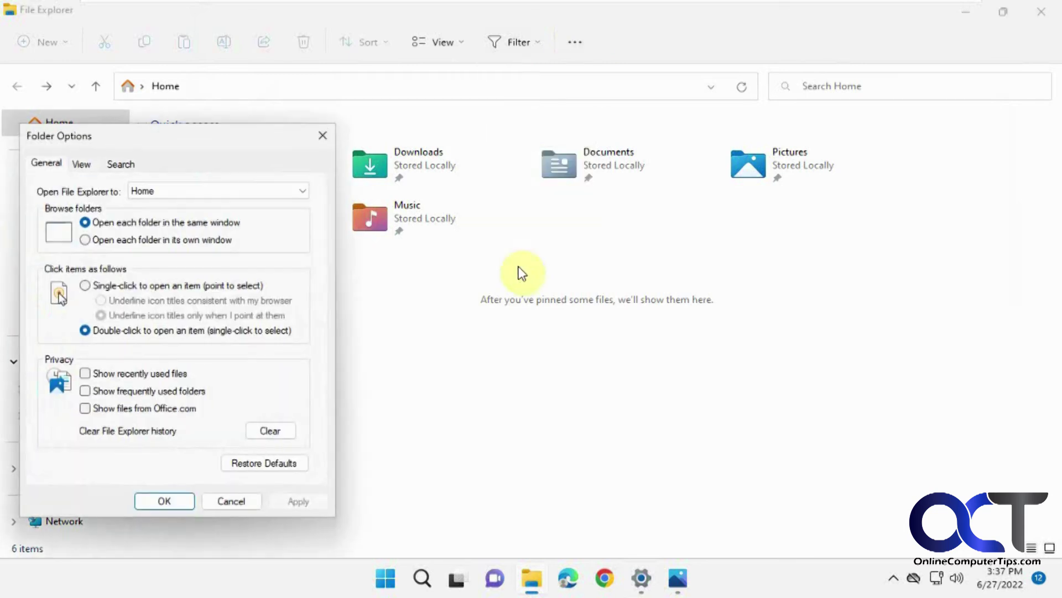
{"action": "left_click_drag", "start_coordinate": [192, 138], "coordinate": [482, 114]}
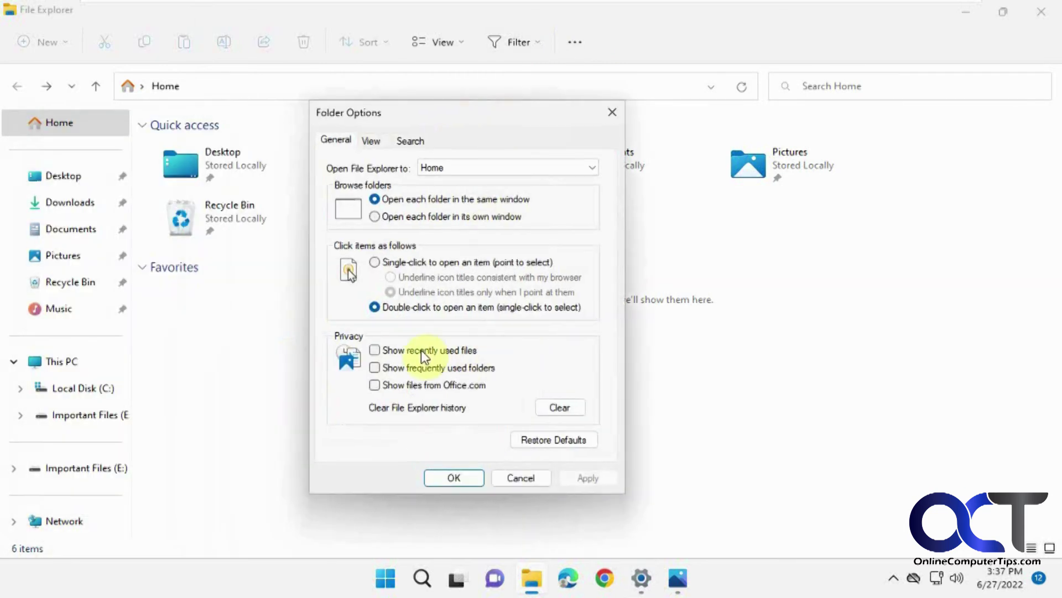